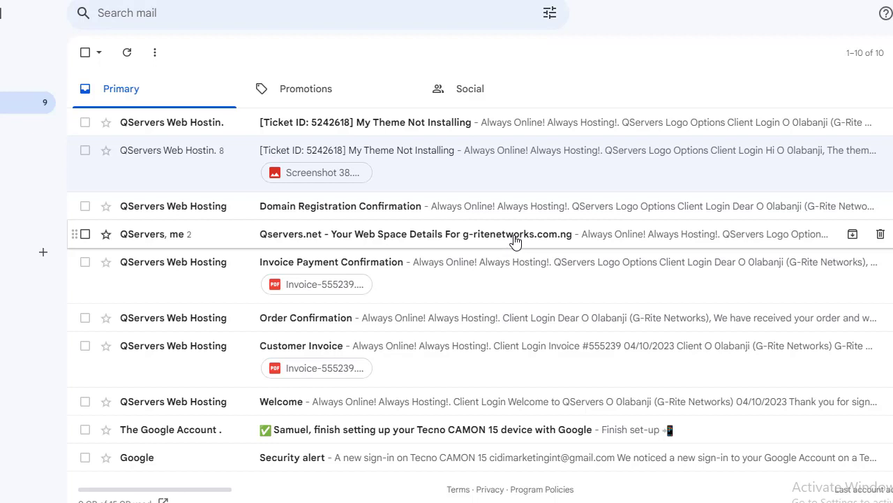
Open the QServers 'Your Web Space Details' email and scroll to the account details
{"action": "left_click", "coordinate": [514, 240]}
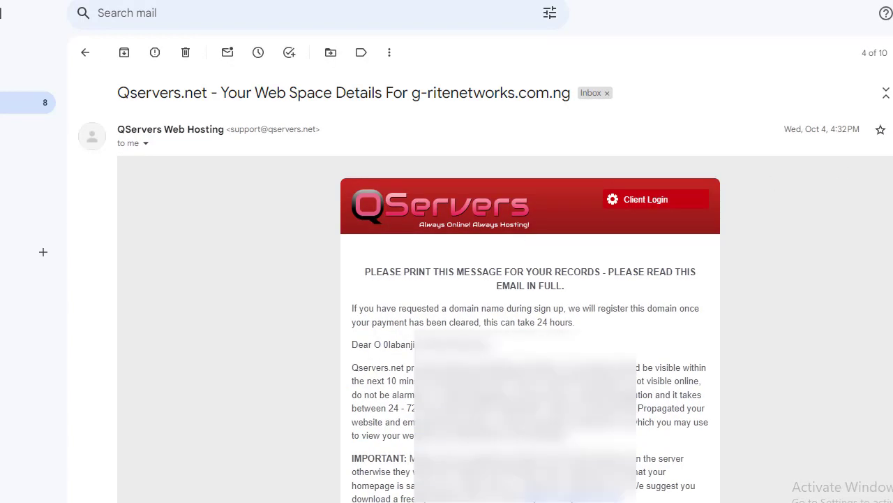
{"action": "scroll", "coordinate": [447, 279], "scroll_direction": "down", "scroll_amount": 3}
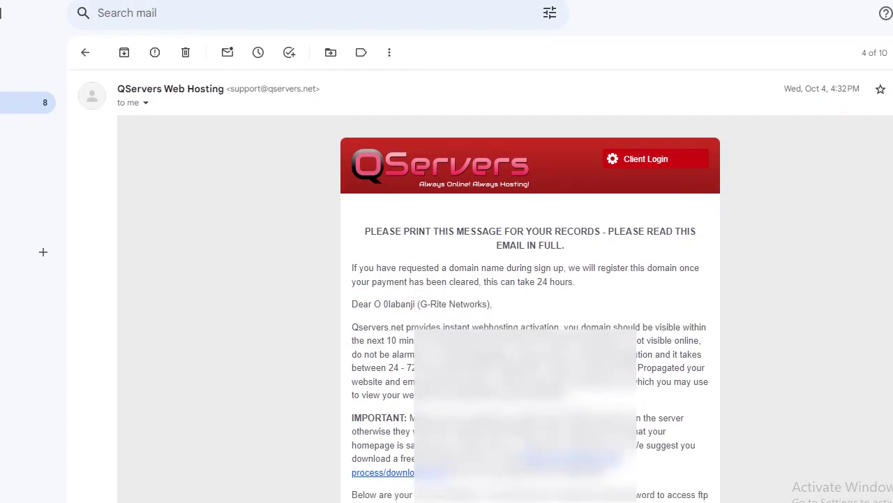
{"action": "scroll", "coordinate": [531, 279], "scroll_direction": "down", "scroll_amount": 1}
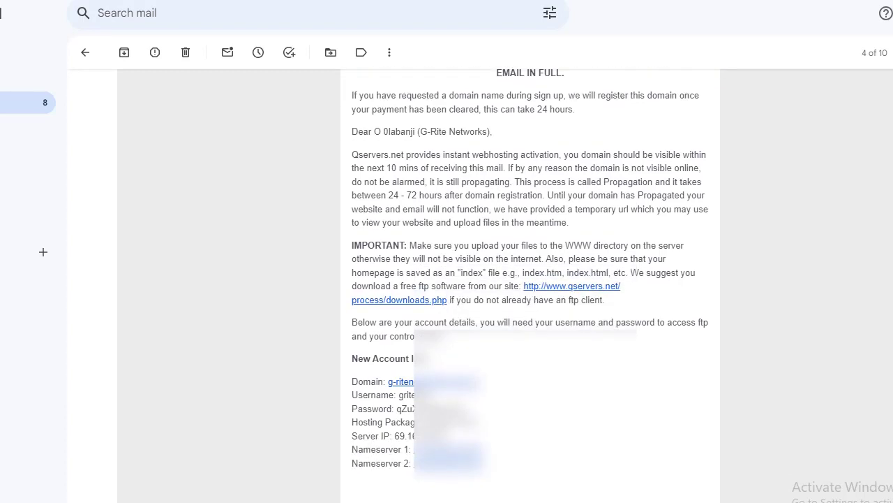
{"action": "scroll", "coordinate": [531, 285], "scroll_direction": "down", "scroll_amount": 1}
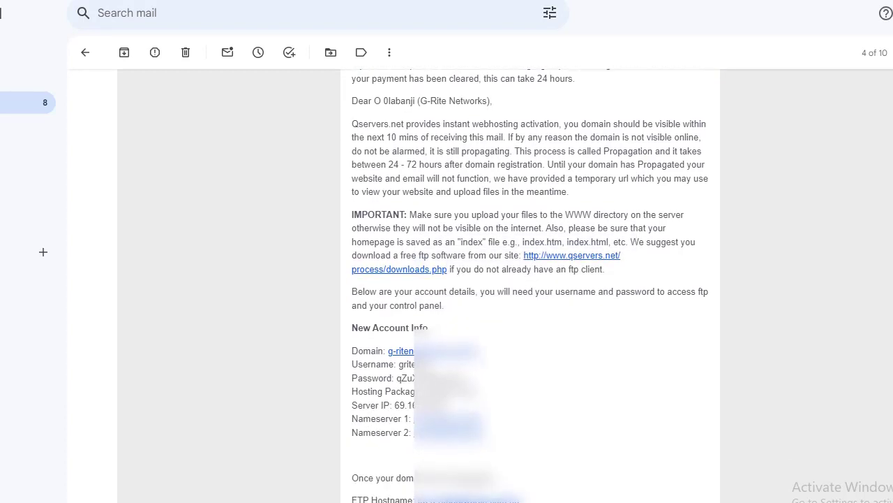
{"action": "scroll", "coordinate": [531, 288], "scroll_direction": "down", "scroll_amount": 2}
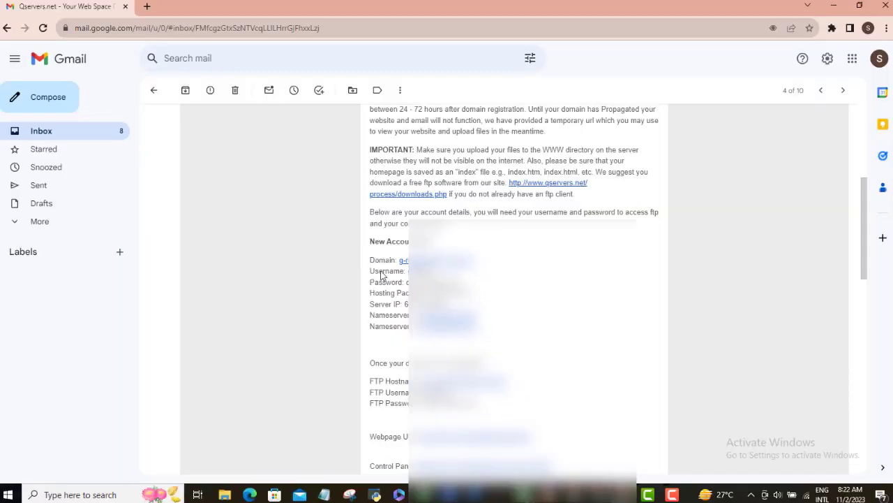
Select the Control Panel link address in the account details
{"action": "left_click_drag", "start_coordinate": [351, 258], "coordinate": [429, 348]}
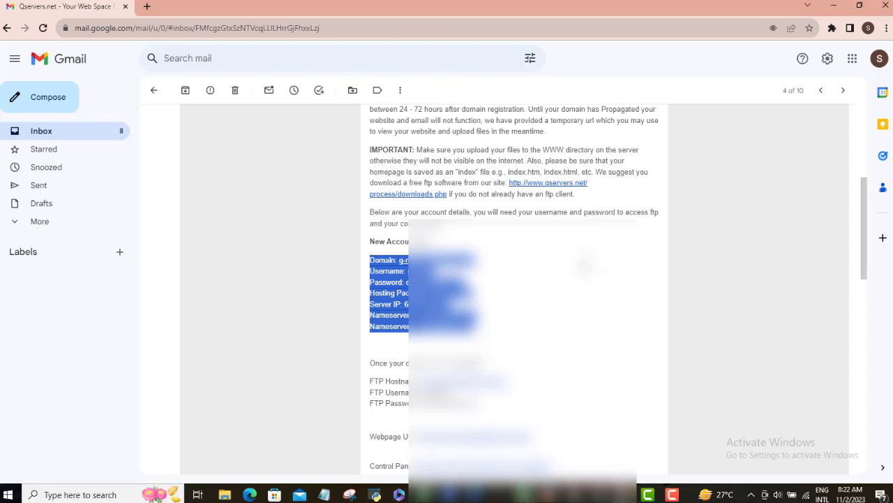
{"action": "left_click", "coordinate": [586, 265]}
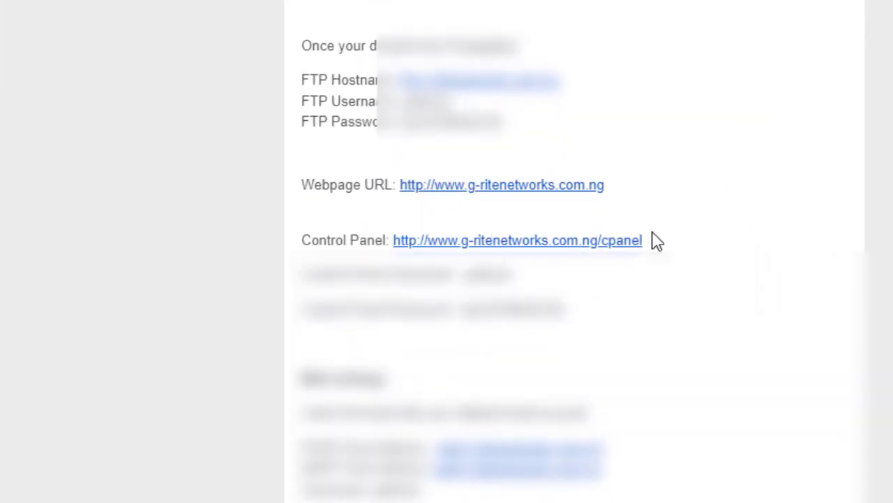
{"action": "left_click_drag", "start_coordinate": [656, 241], "coordinate": [392, 240]}
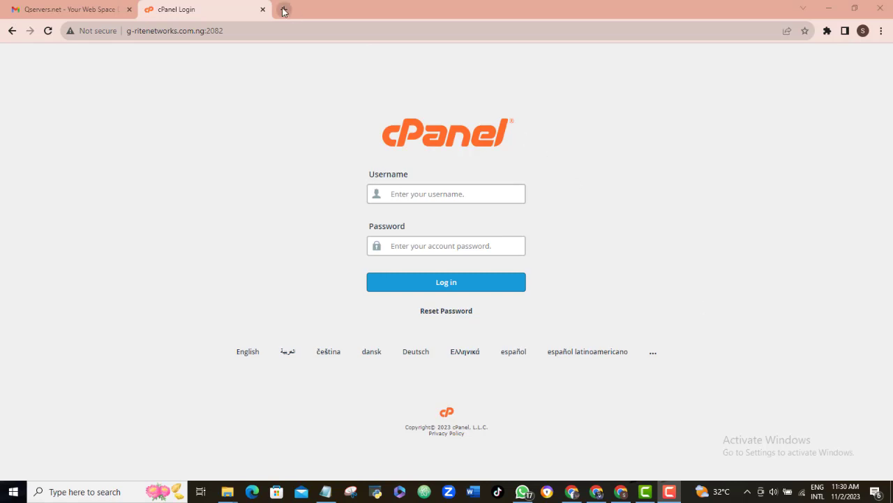
Enter the cPanel username, checking it against the web space details email
{"action": "key", "text": "ctrl+shift+Tab"}
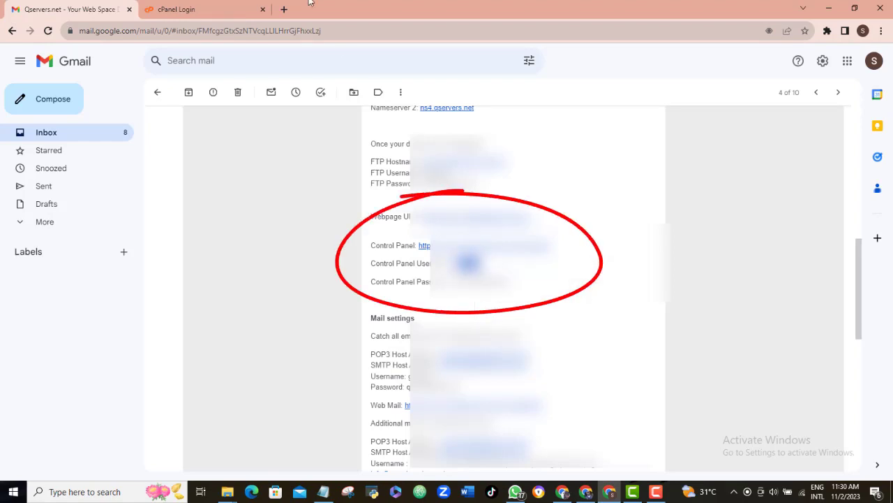
{"action": "left_click", "coordinate": [178, 9]}
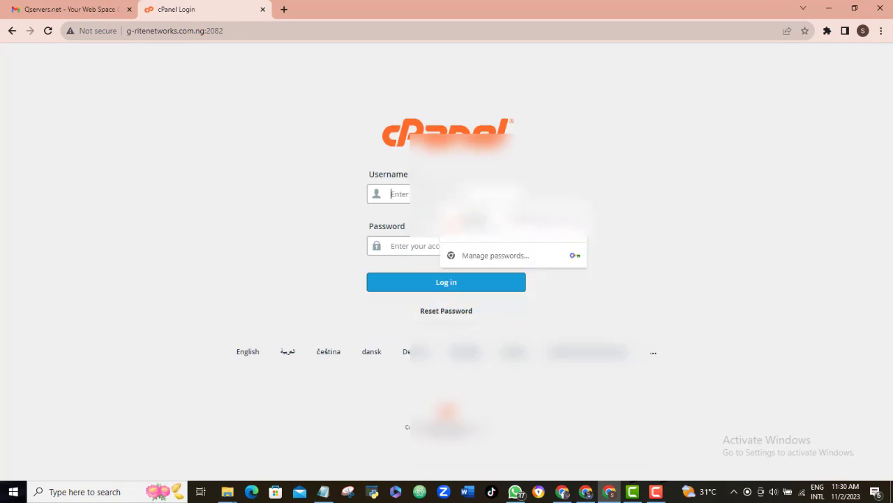
{"action": "type", "text": "griten"}
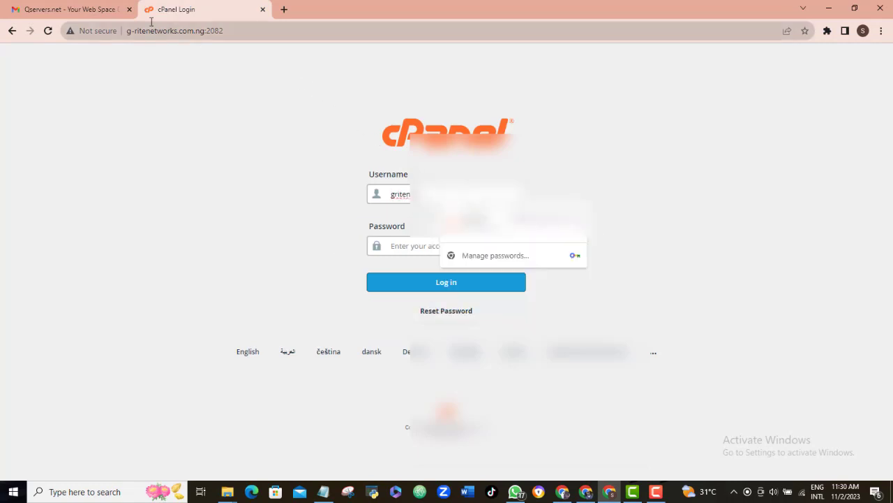
{"action": "left_click", "coordinate": [137, 14]}
{"action": "mouse_move", "coordinate": [414, 198]}
{"action": "left_mouse_down"}
{"action": "mouse_move", "coordinate": [464, 190]}
{"action": "mouse_move", "coordinate": [551, 301]}
{"action": "mouse_move", "coordinate": [401, 196]}
{"action": "mouse_move", "coordinate": [480, 183]}
{"action": "left_mouse_up"}
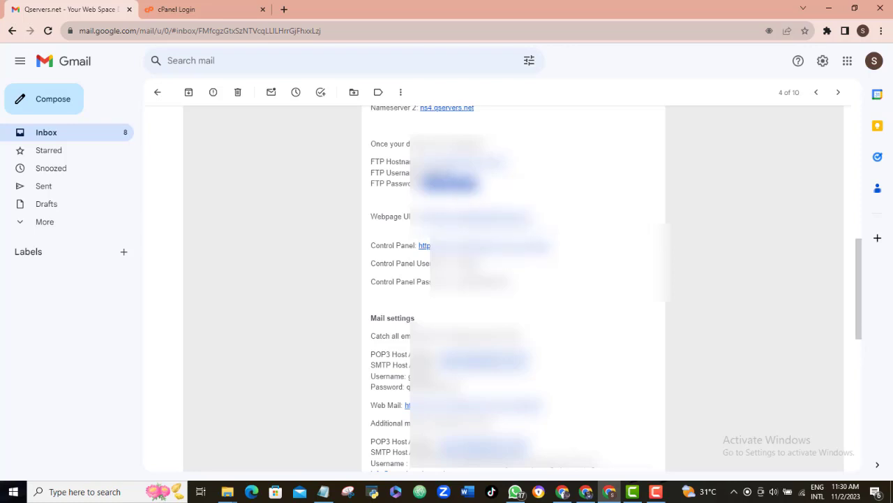
Fill in the saved account password and log in to cPanel
{"action": "left_click", "coordinate": [181, 9]}
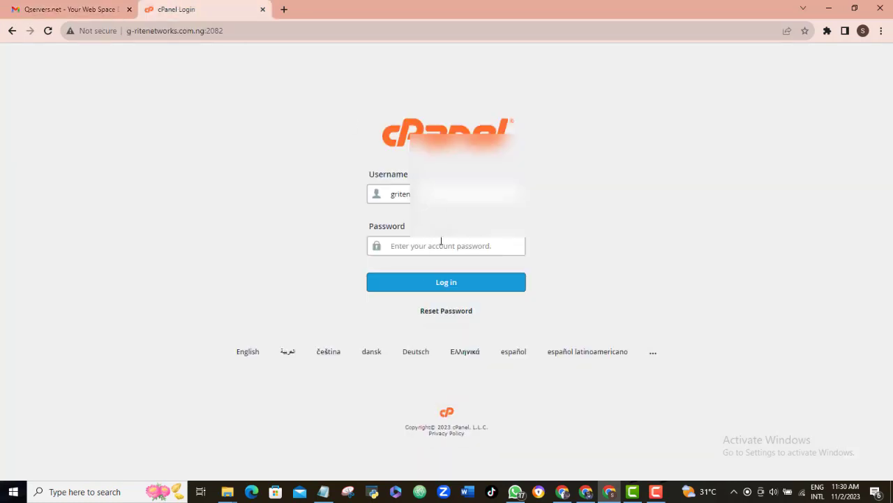
{"action": "left_click", "coordinate": [439, 248]}
{"action": "key", "text": "ctrl+v"}
{"action": "left_click", "coordinate": [444, 289]}
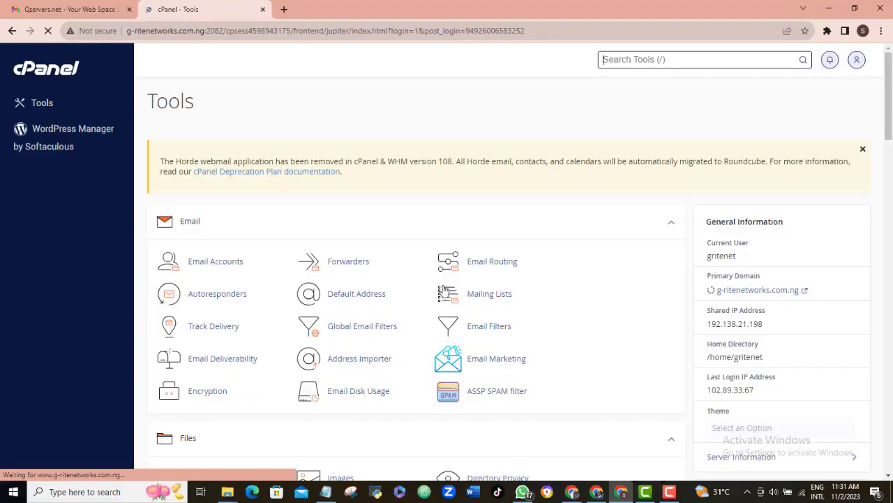
Scroll the cPanel Tools page down to the Software section
{"action": "left_click_drag", "start_coordinate": [890, 80], "coordinate": [891, 310]}
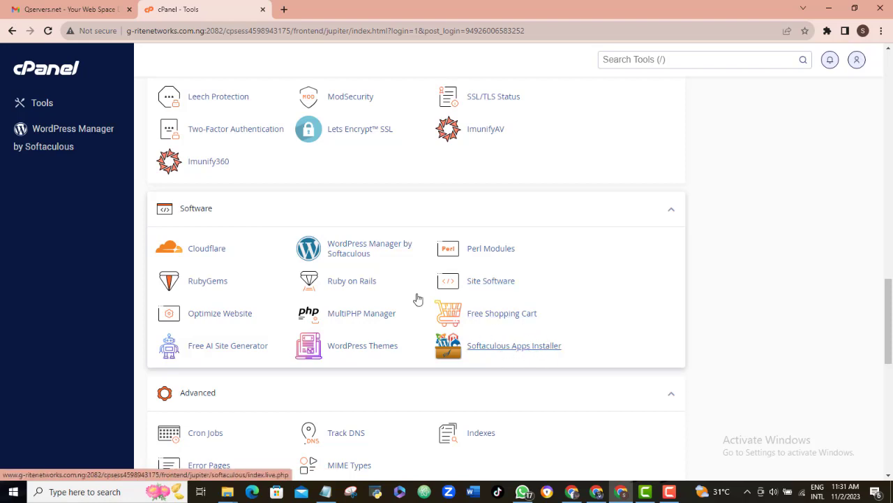
{"action": "left_click", "coordinate": [354, 255]}
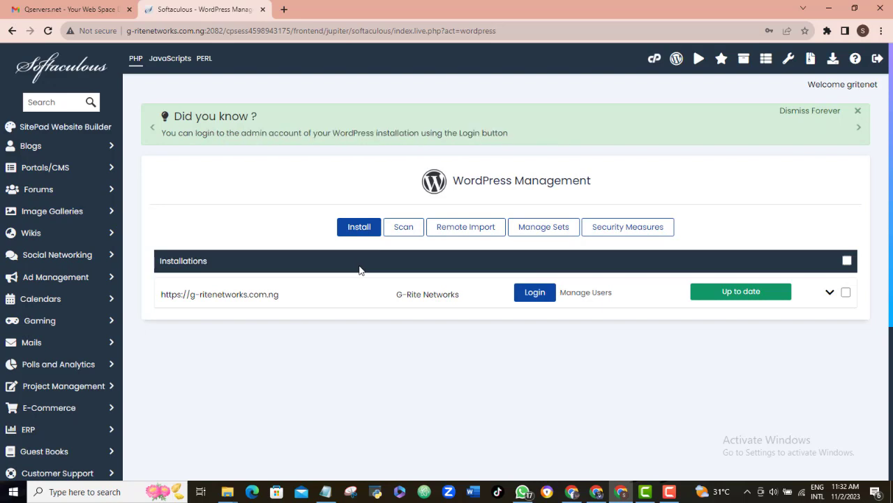
{"action": "left_click", "coordinate": [359, 230]}
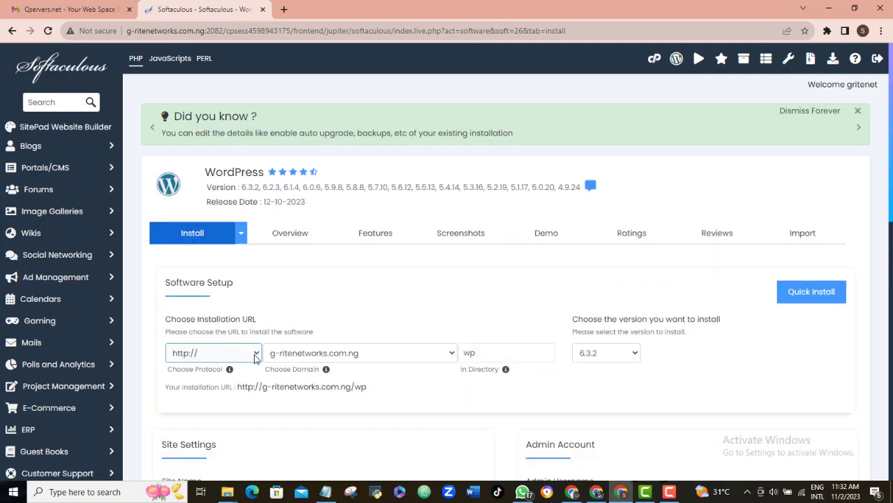
{"action": "left_click", "coordinate": [255, 354]}
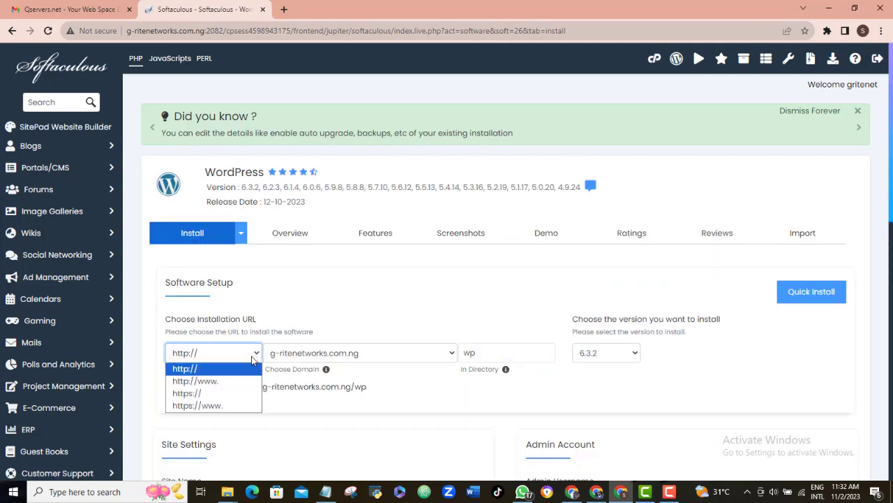
{"action": "left_click", "coordinate": [213, 394]}
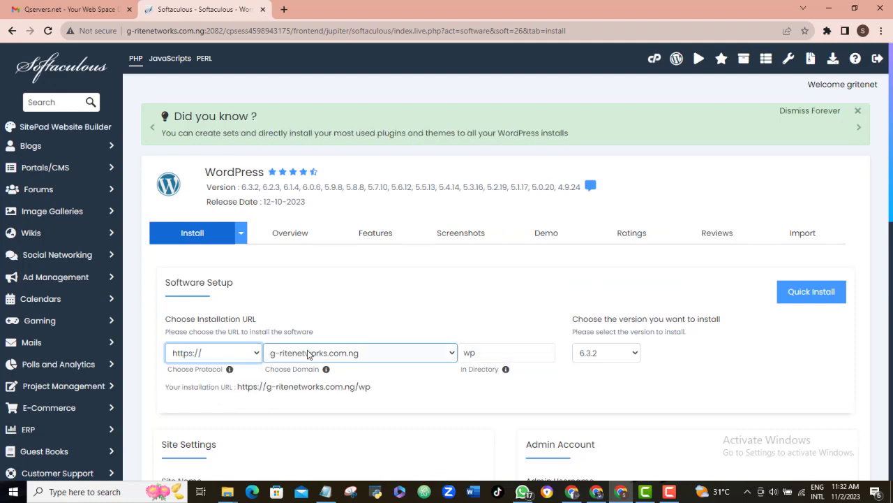
{"action": "left_click", "coordinate": [494, 352]}
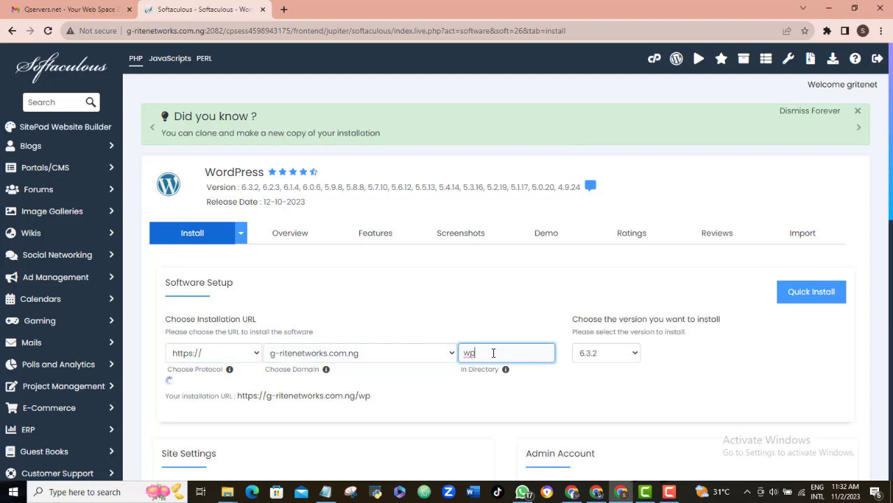
Replace the weak default admin password with a new strong password
{"action": "scroll", "coordinate": [889, 262], "scroll_direction": "down", "scroll_amount": 3}
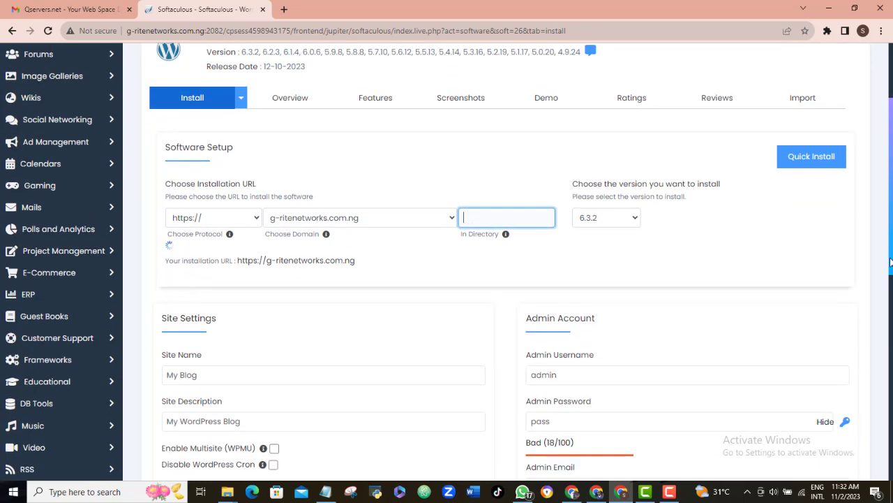
{"action": "scroll", "coordinate": [890, 261], "scroll_direction": "down", "scroll_amount": 2}
{"action": "left_click_drag", "start_coordinate": [891, 291], "coordinate": [891, 350]}
{"action": "left_click", "coordinate": [565, 177]}
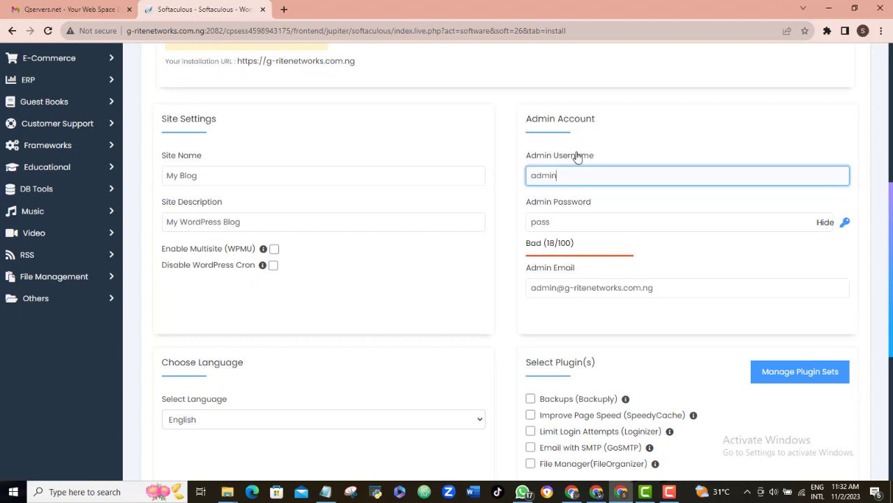
{"action": "left_click", "coordinate": [574, 221]}
{"action": "key", "text": "BackSpace"}
{"action": "key", "text": "BackSpace"}
{"action": "key", "text": "BackSpace"}
{"action": "key", "text": "BackSpace"}
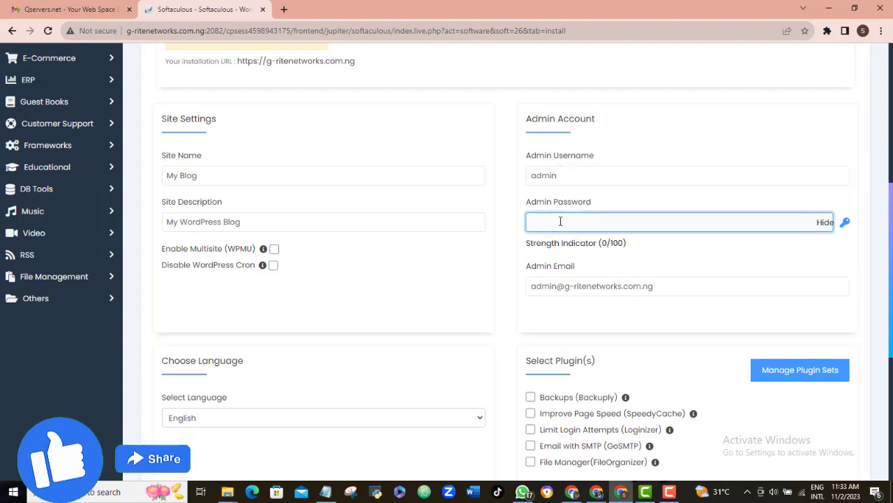
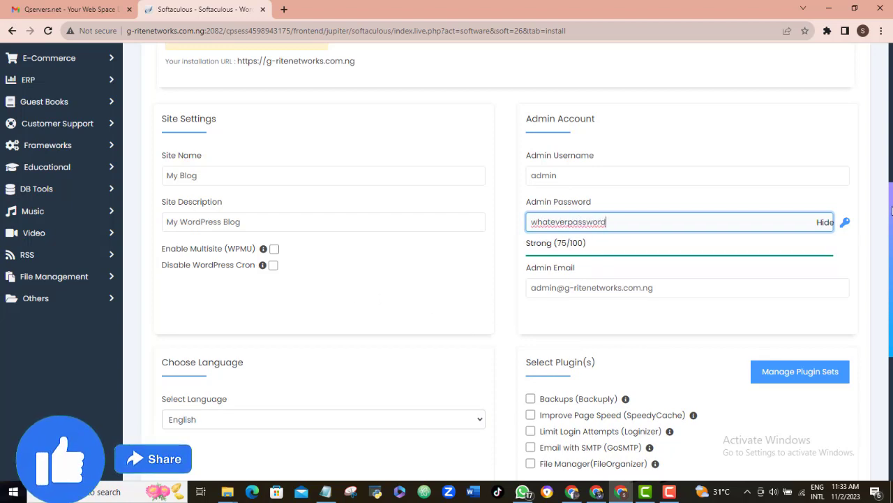
Launch the WordPress installation from the bottom of the form
{"action": "scroll", "coordinate": [890, 236], "scroll_direction": "down", "scroll_amount": 1}
{"action": "left_click_drag", "start_coordinate": [890, 236], "coordinate": [892, 334]}
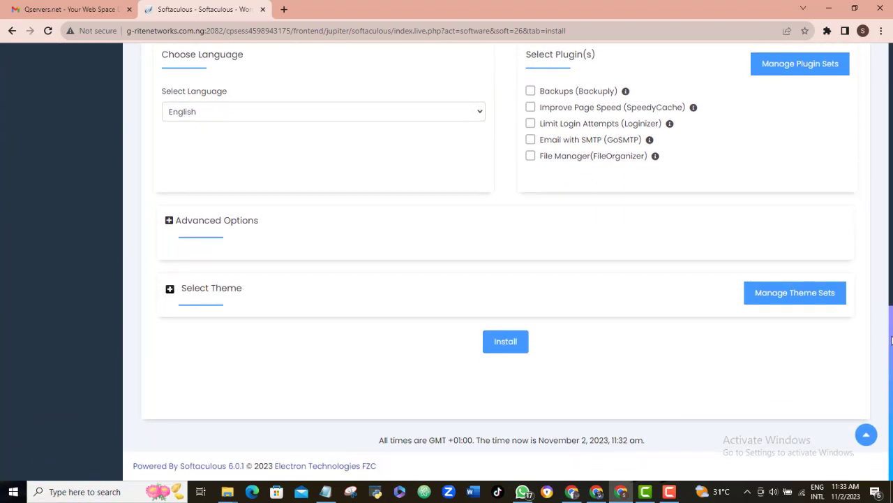
{"action": "left_click", "coordinate": [504, 346]}
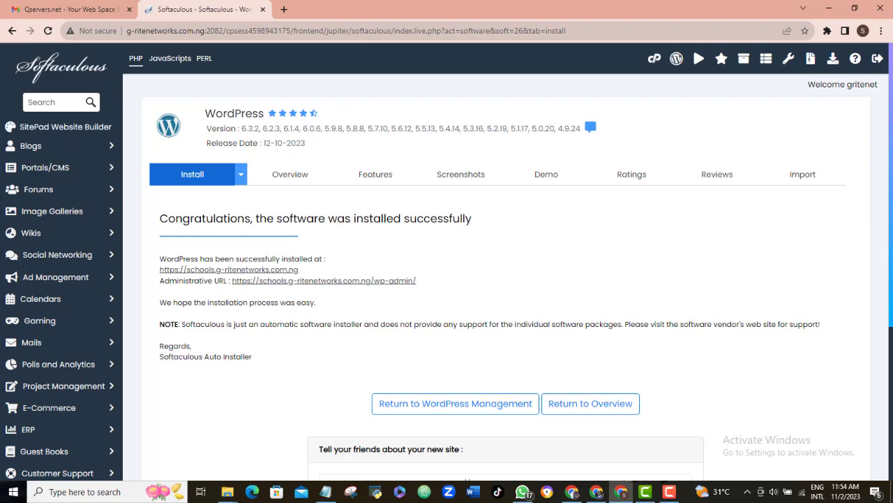
Select the new site's admin URL and dismiss the Welcome to WordPress panel
{"action": "scroll", "coordinate": [226, 282], "scroll_direction": "down", "scroll_amount": 3}
{"action": "scroll", "coordinate": [226, 282], "scroll_direction": "up", "scroll_amount": 3}
{"action": "left_click_drag", "start_coordinate": [231, 280], "coordinate": [421, 283]}
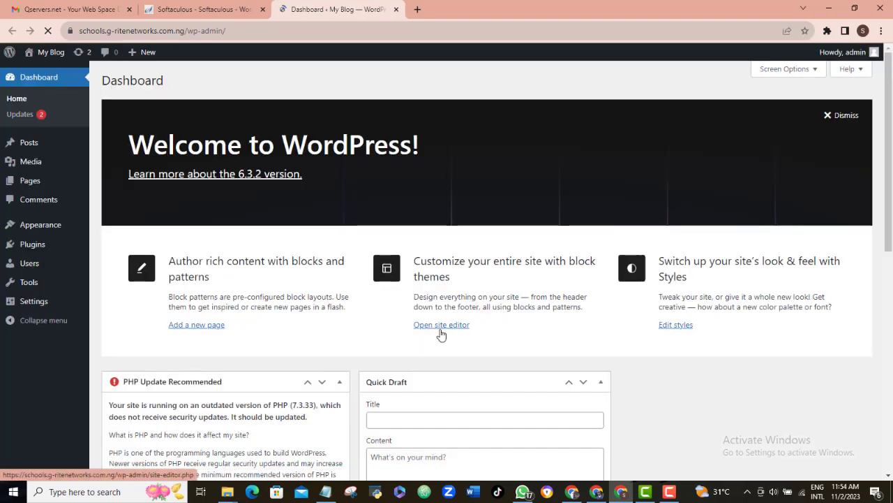
{"action": "left_click", "coordinate": [828, 119]}
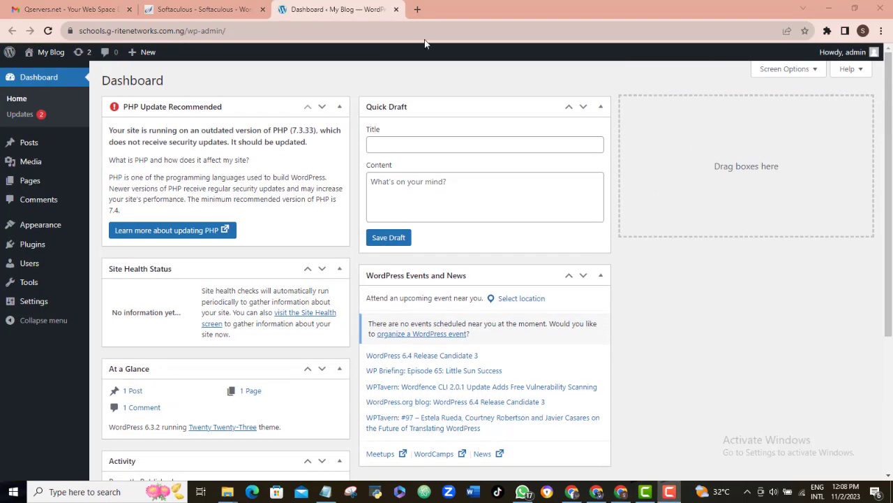
Go to g-ritenetworks.com.ng/wp-admin in a new Chrome tab
{"action": "left_click", "coordinate": [418, 12]}
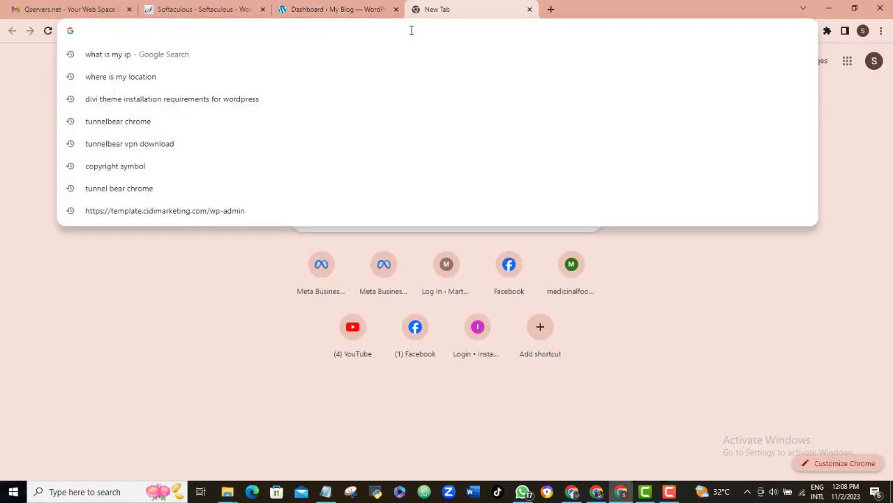
{"action": "type", "text": "g"}
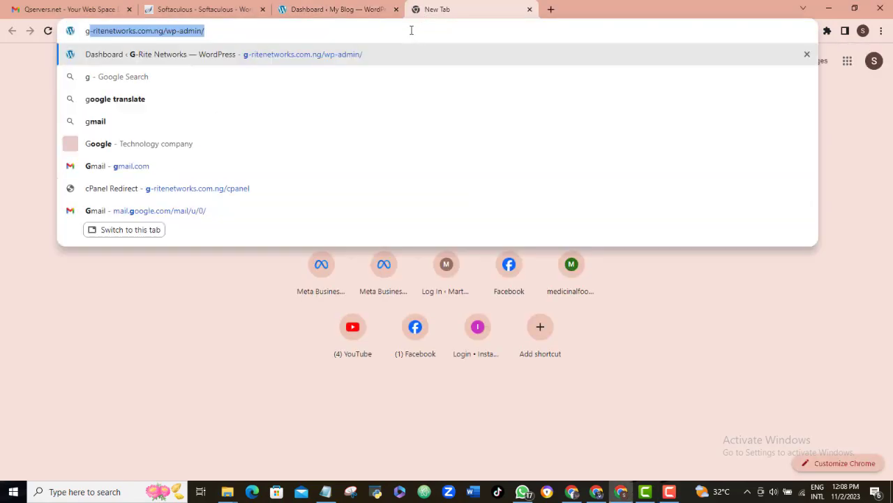
{"action": "type", "text": "-ritenetw"}
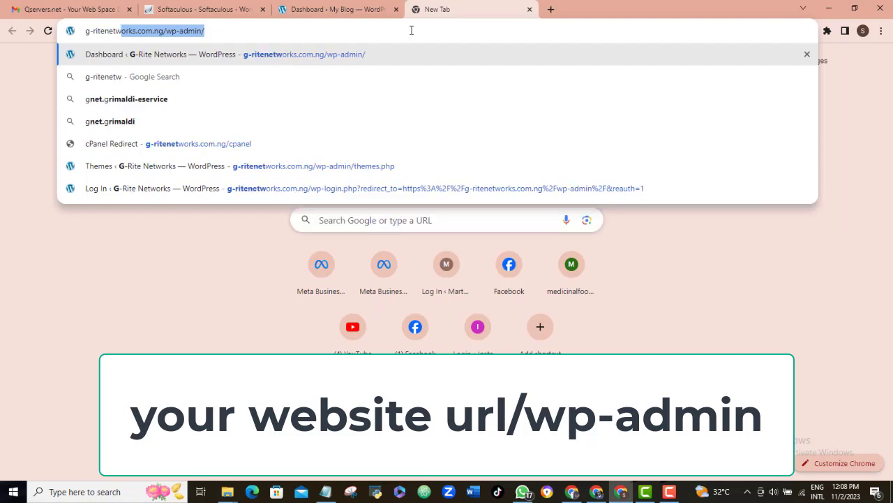
{"action": "type", "text": "orks.com.ng"}
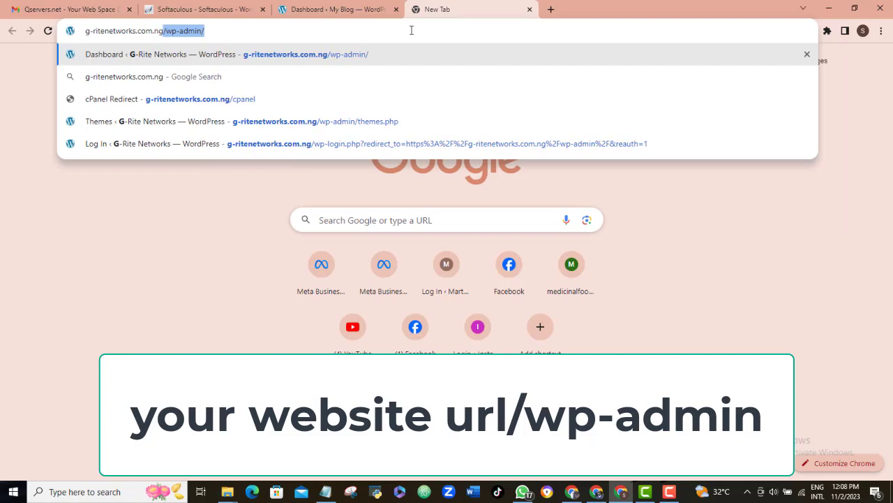
{"action": "type", "text": "/w"}
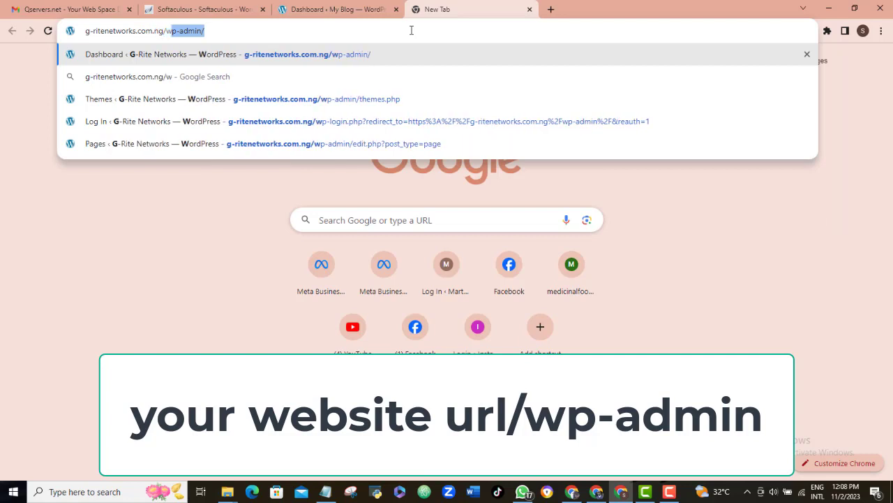
{"action": "type", "text": "p-admin"}
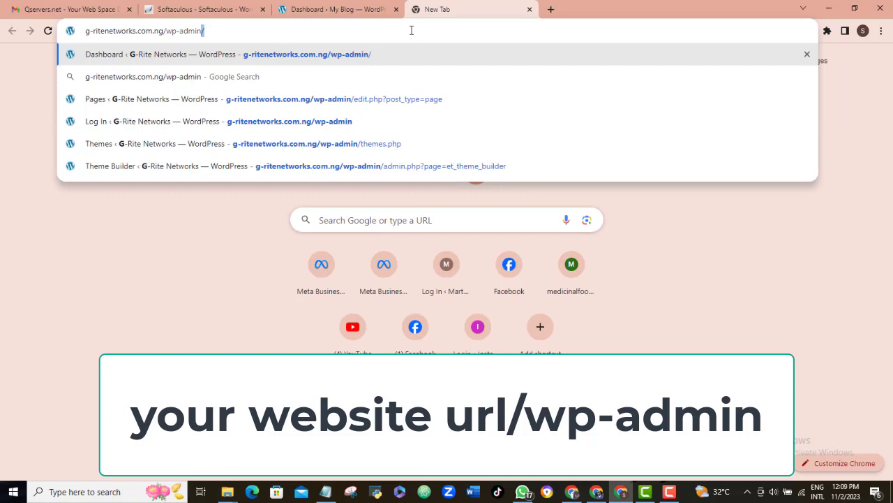
{"action": "key", "text": "Return"}
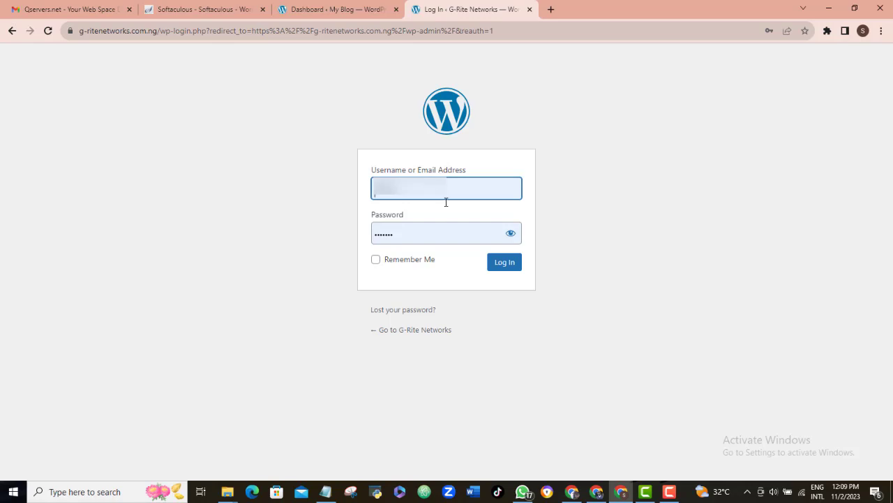
Submit the pre-filled WordPress login form for g-ritenetworks.com.ng
{"action": "left_click", "coordinate": [510, 263]}
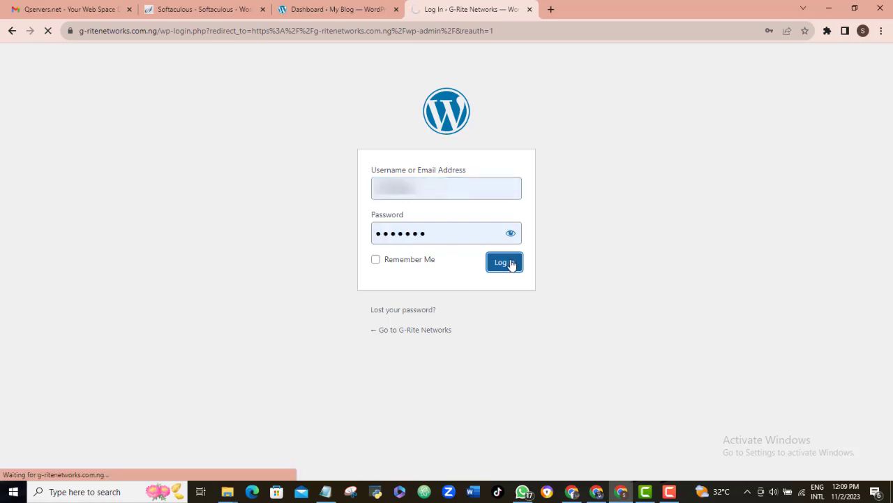